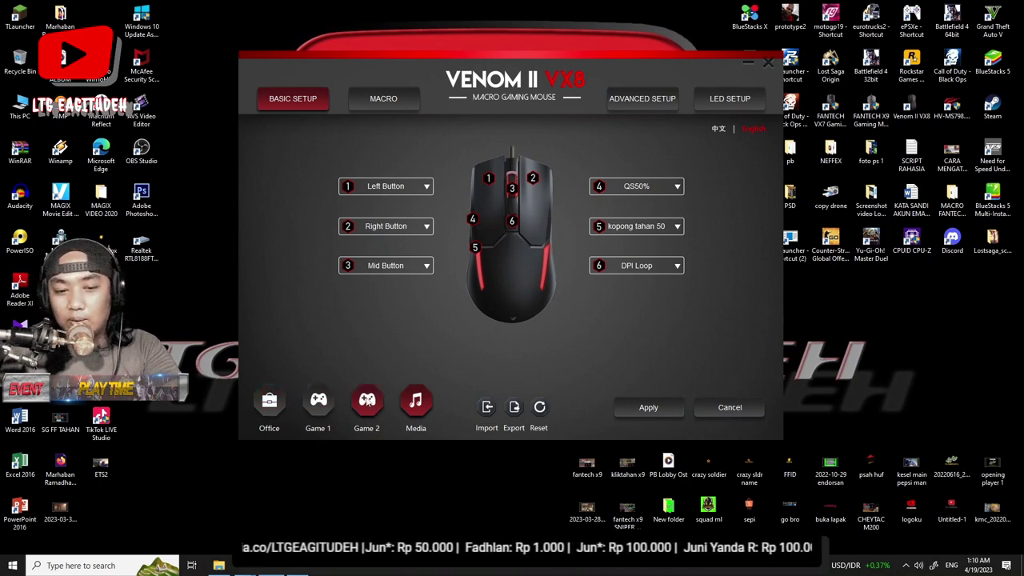
Step: Switch to the Office profile and add a new macro to the SNIPER macro group
click(269, 404)
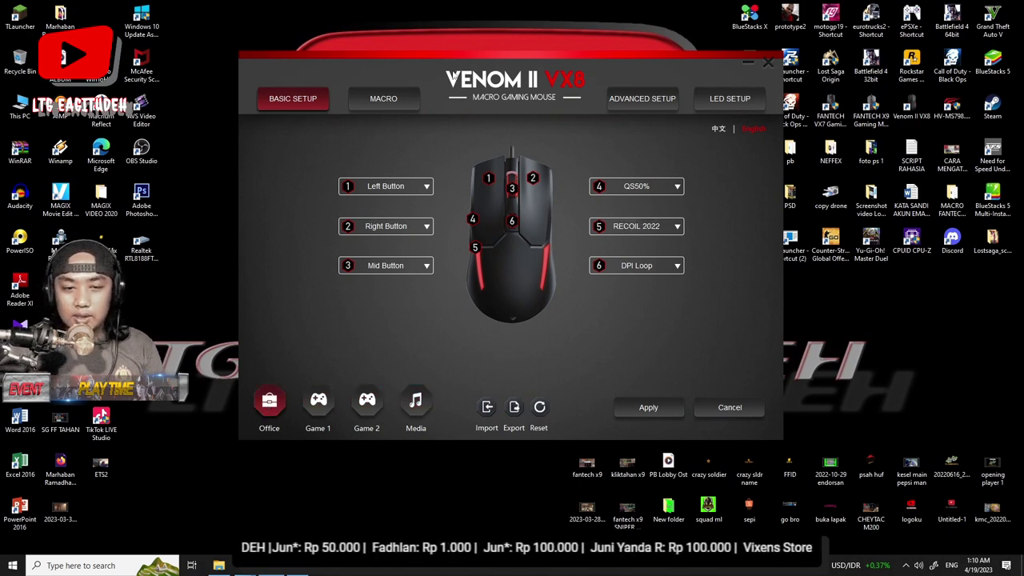
click(407, 100)
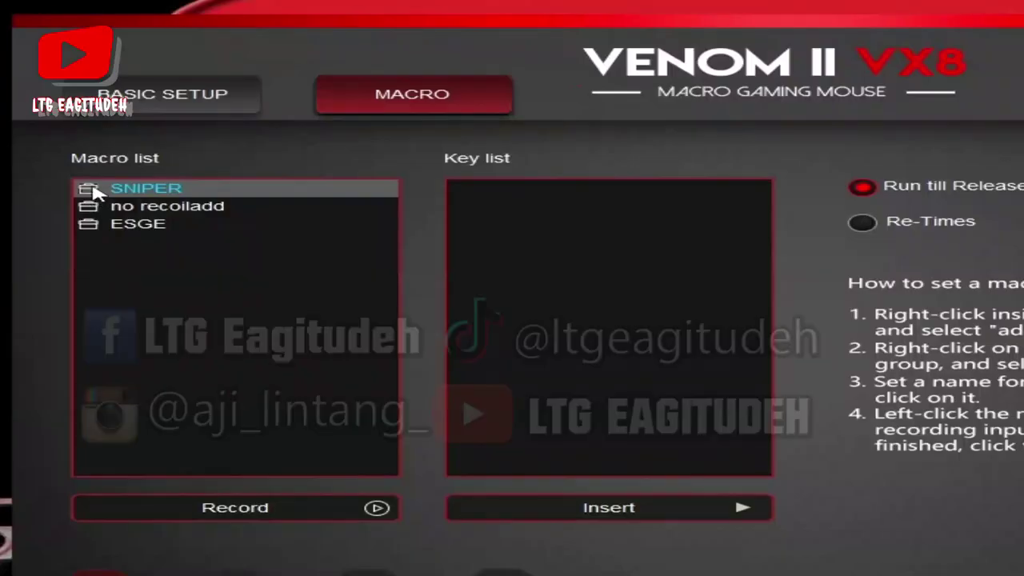
double_click(270, 156)
right_click(119, 189)
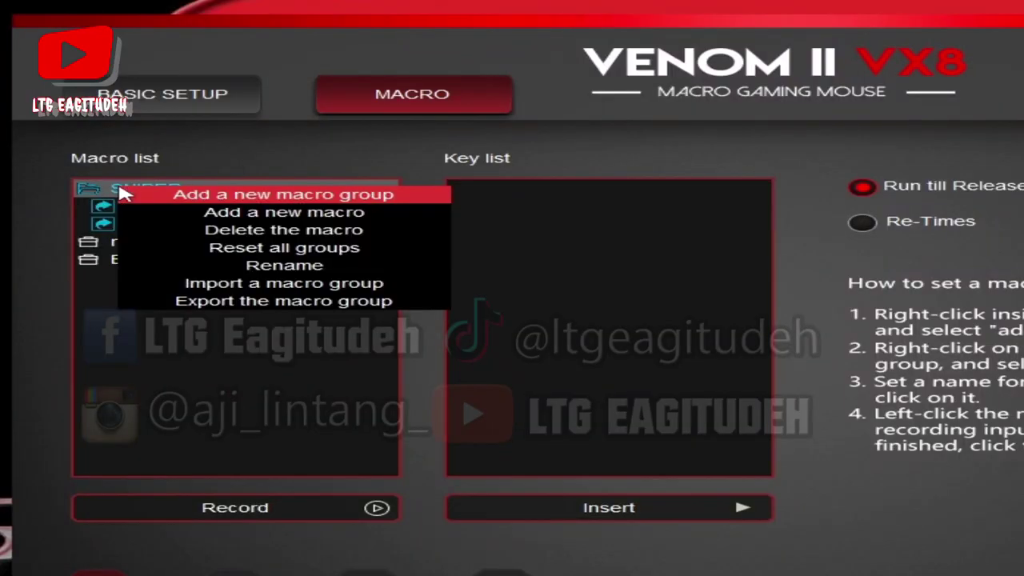
click(284, 212)
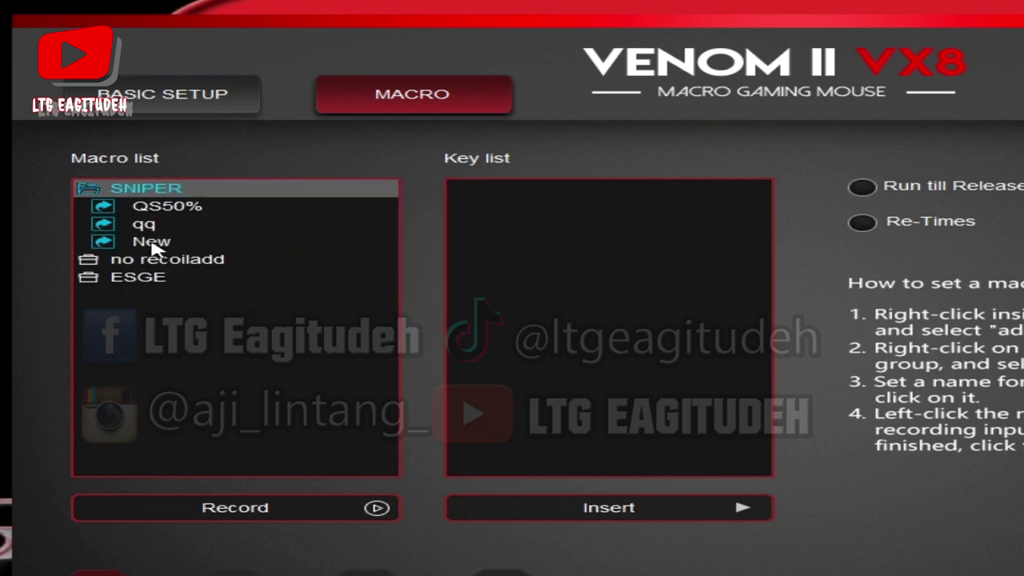
Step: Rename the new macro in the SNIPER group as QS1
click(153, 244)
right_click(153, 244)
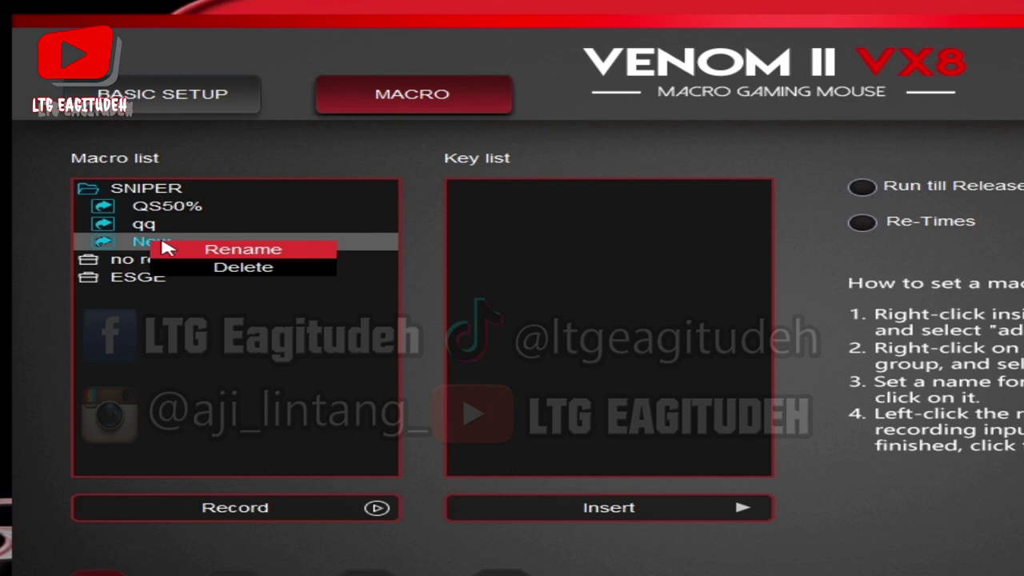
click(238, 248)
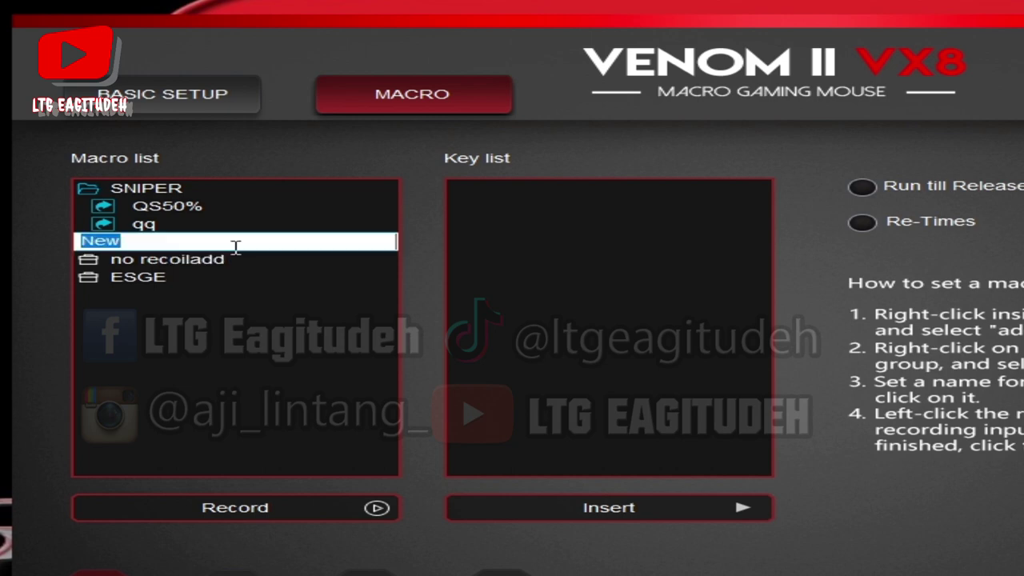
text(qs)
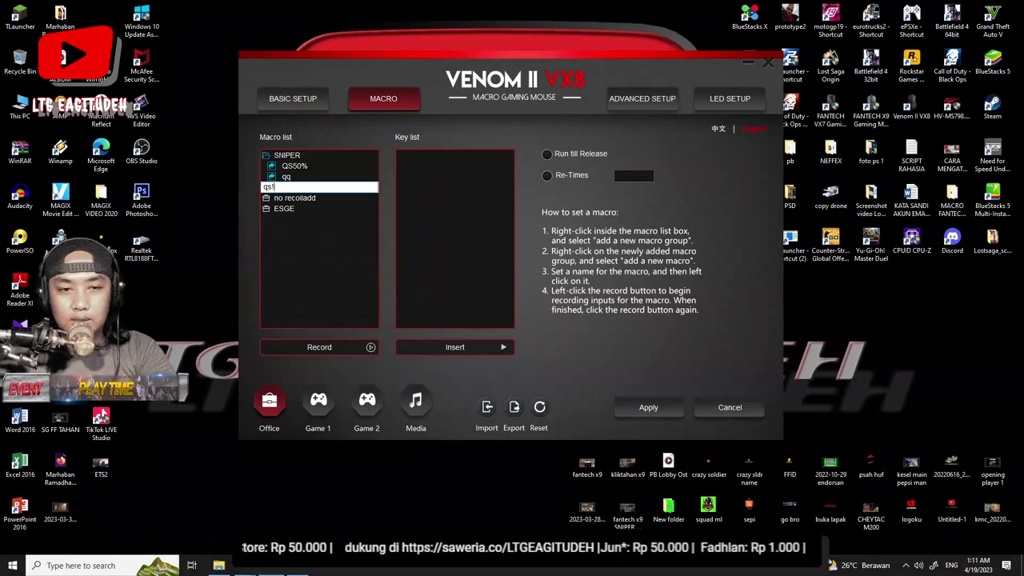
key(BackSpace)
key(BackSpace)
key(BackSpace)
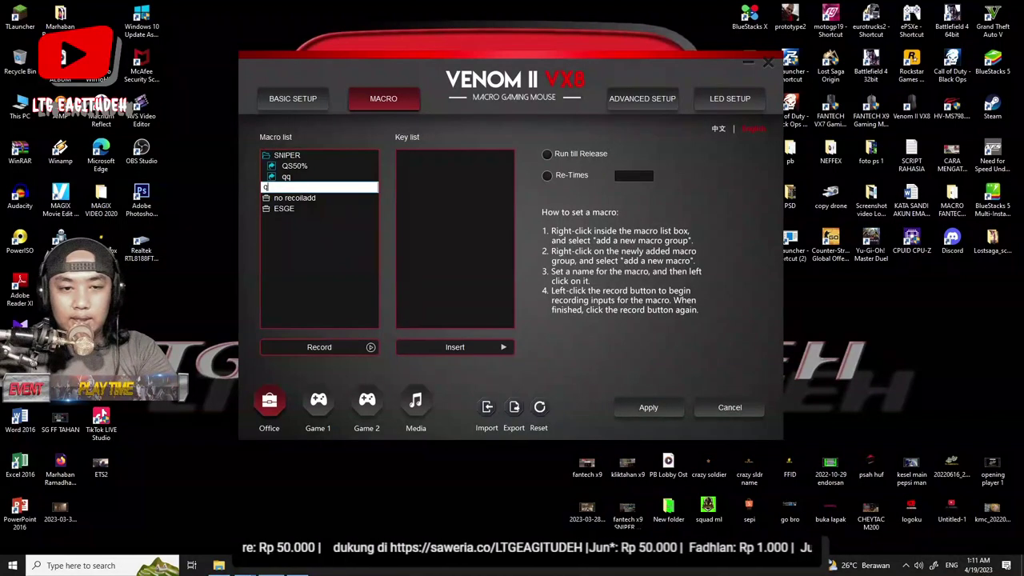
text(QS1)
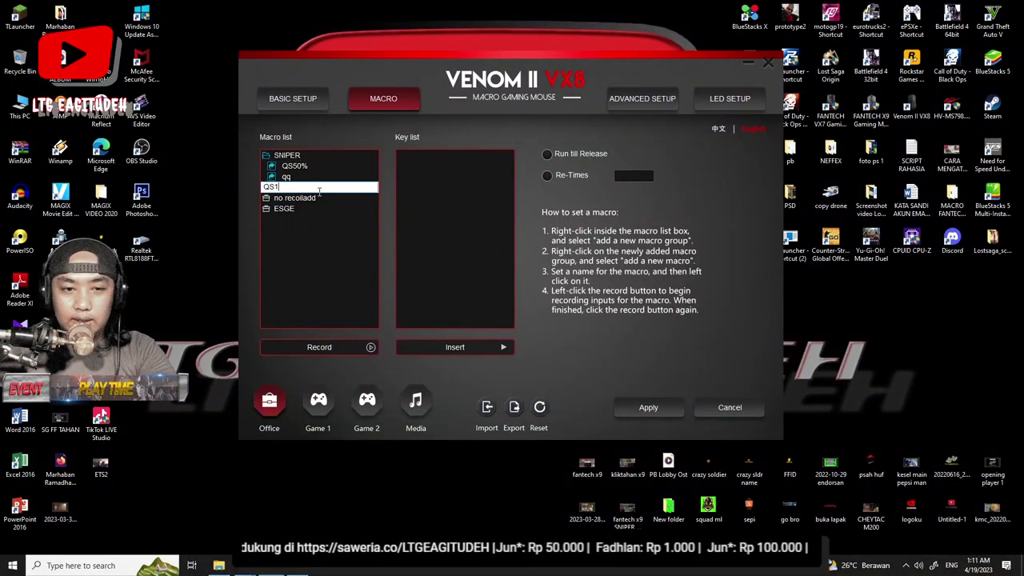
key(Return)
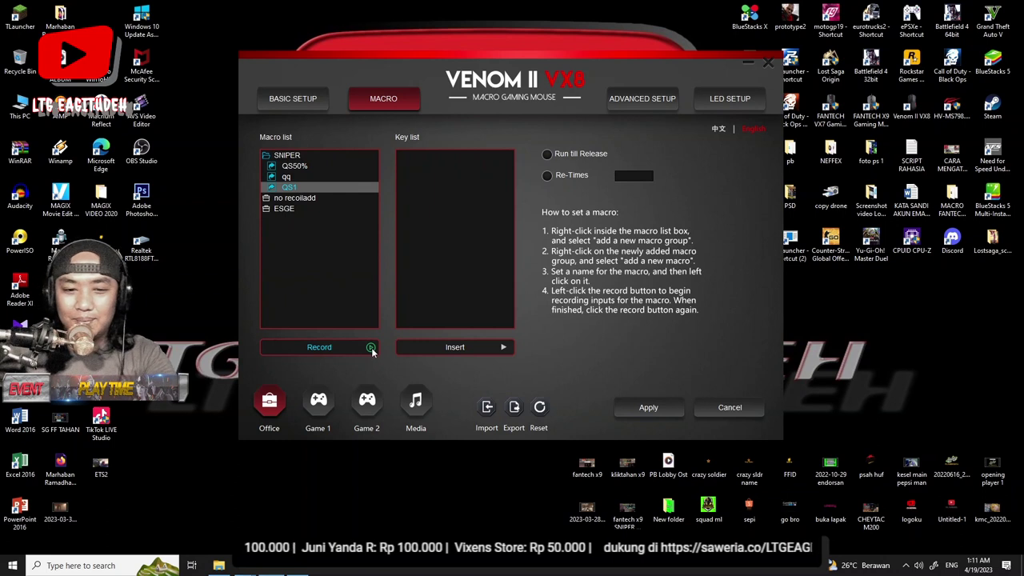
Step: Record the keystrokes 3 and 1 into the QS1 macro and stop the recording
click(371, 347)
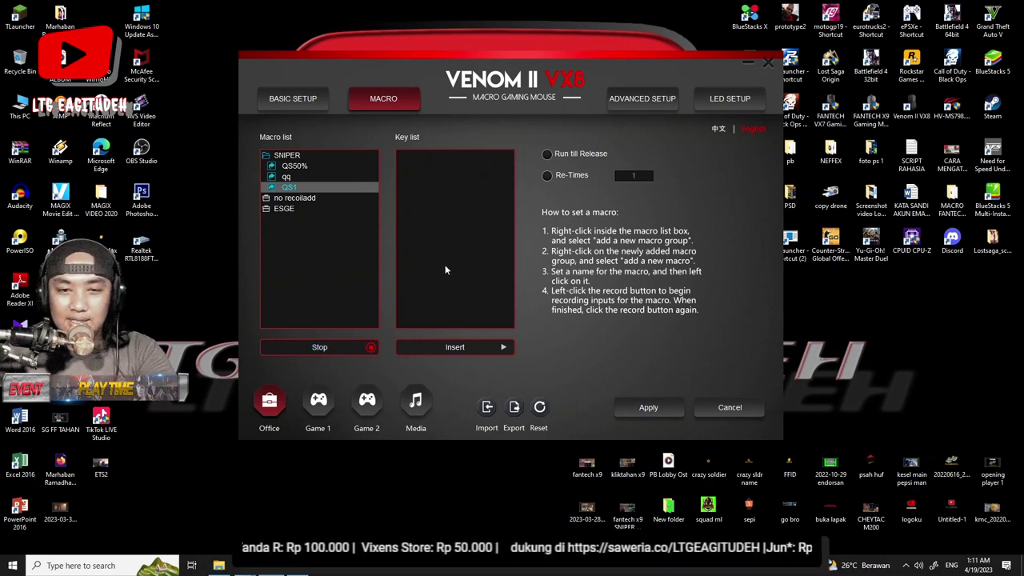
key(3)
key(1)
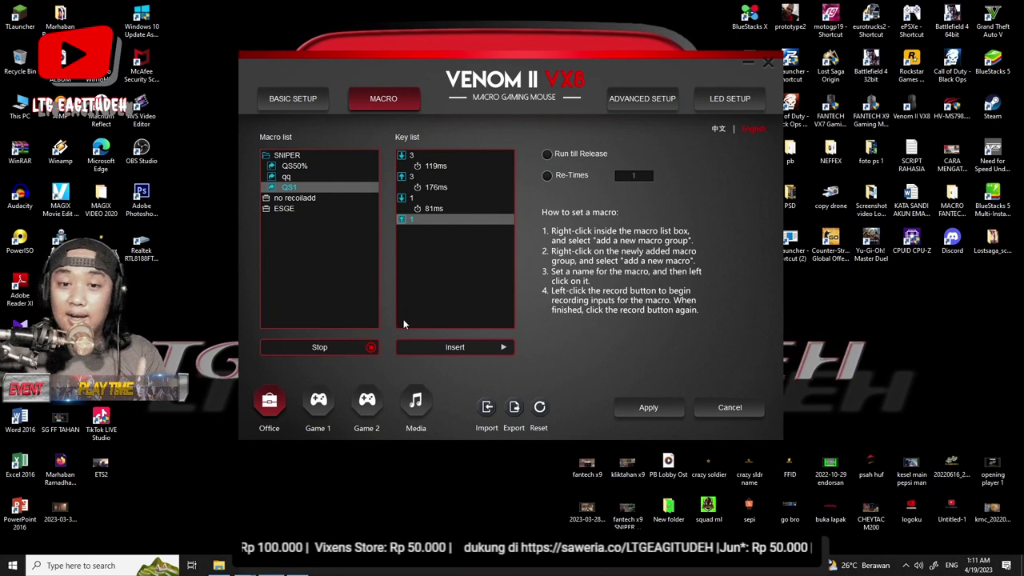
click(373, 347)
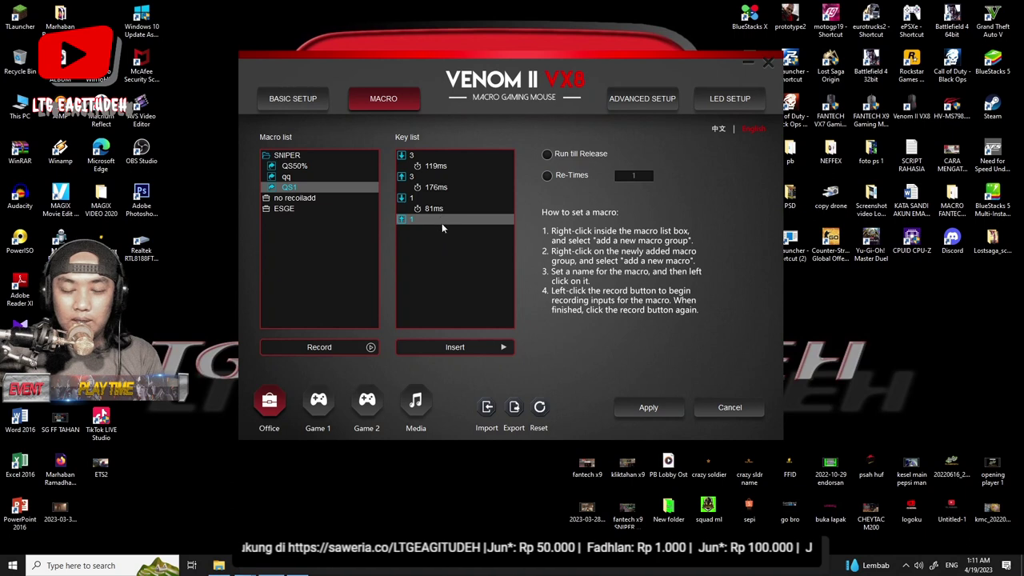
Step: Insert a left mouse button down event before the first 3 key event in QS1
click(411, 156)
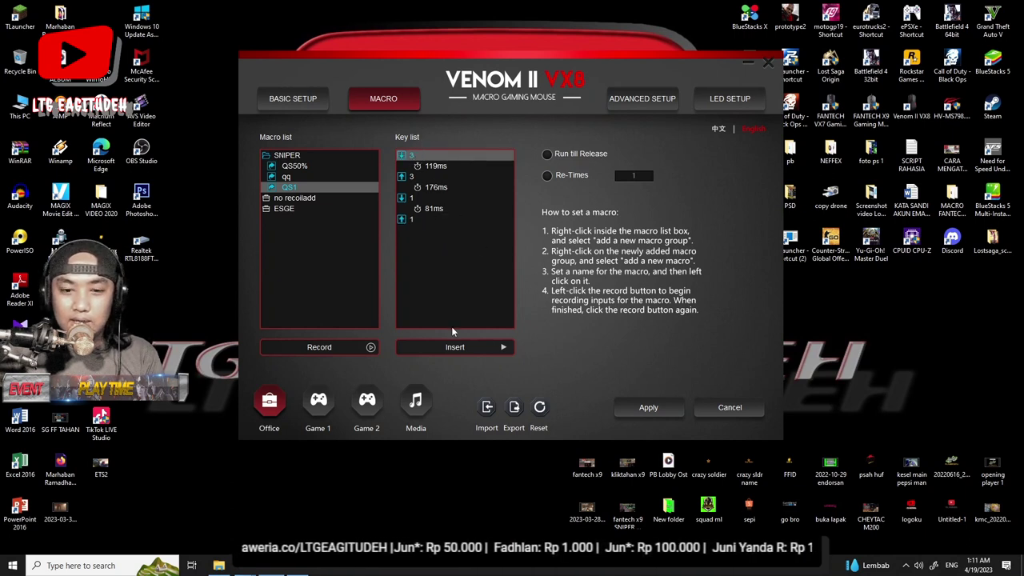
click(497, 350)
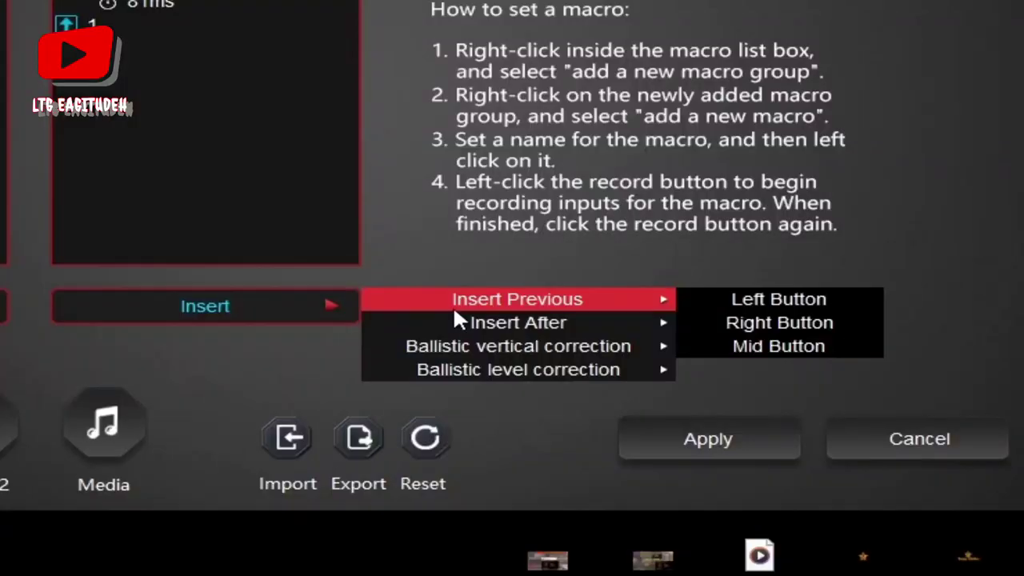
mouse_move(847, 296)
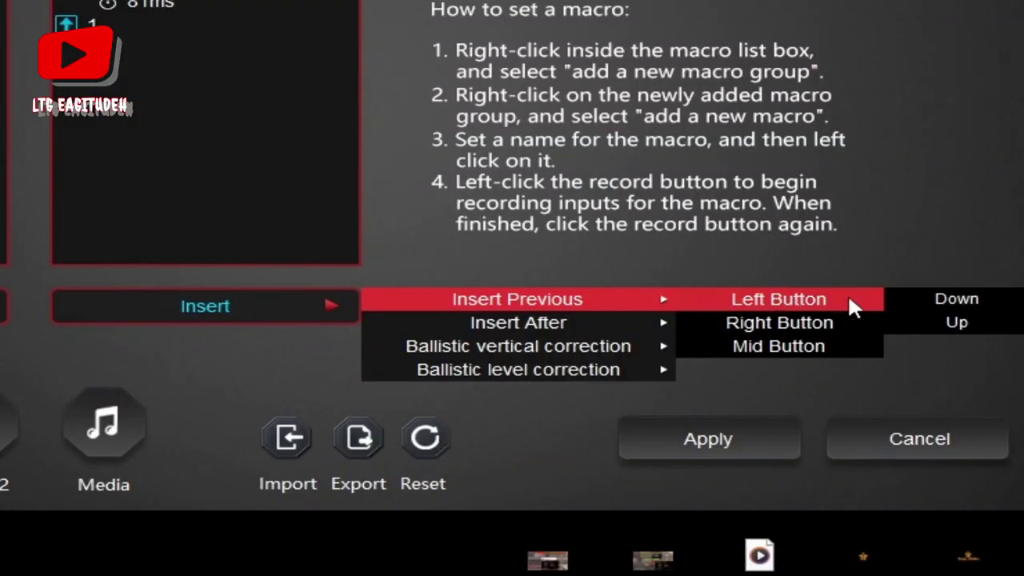
click(922, 296)
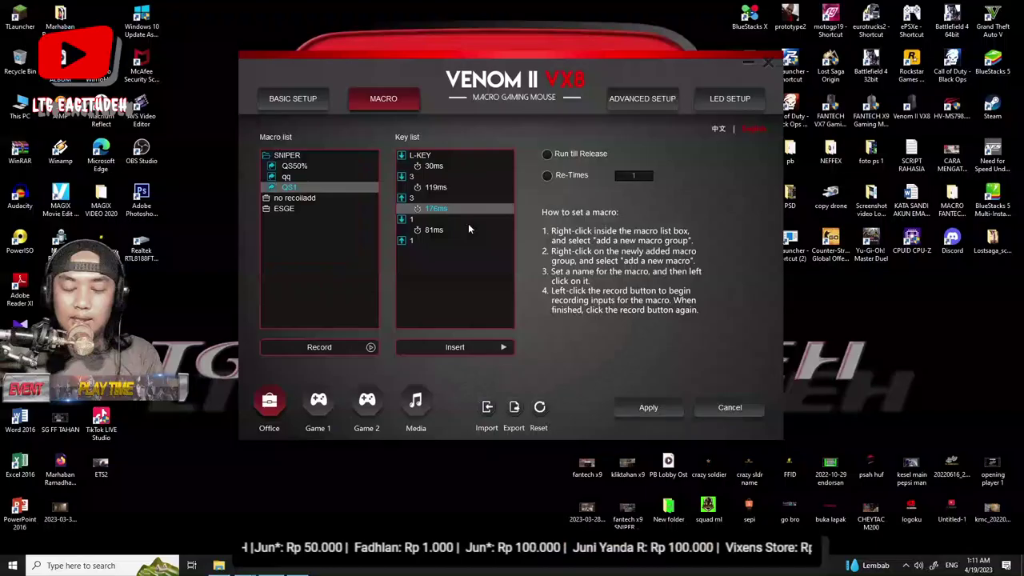
Step: Insert a right mouse button down event before the L-KEY event in QS1
click(412, 157)
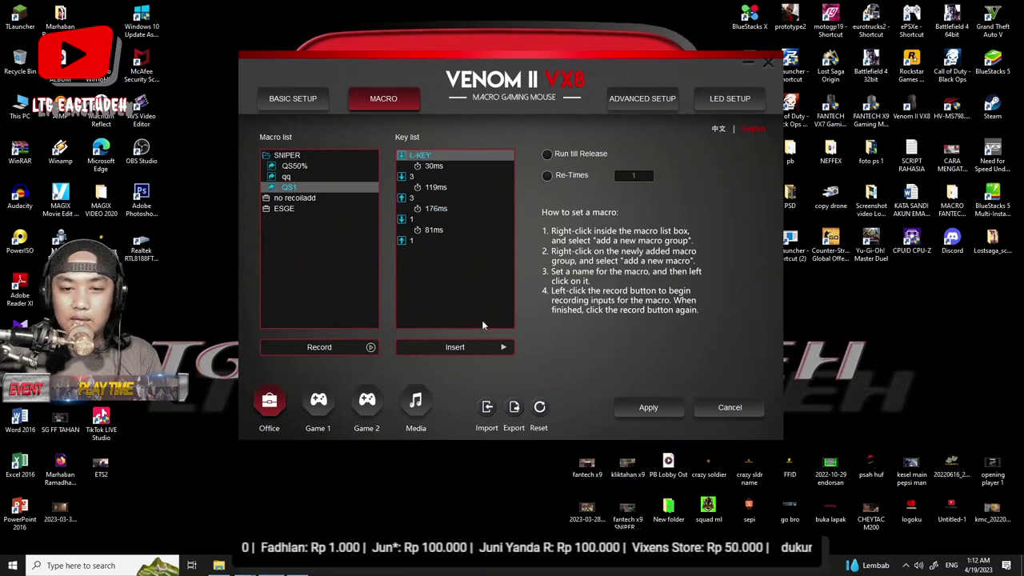
click(494, 347)
mouse_move(530, 344)
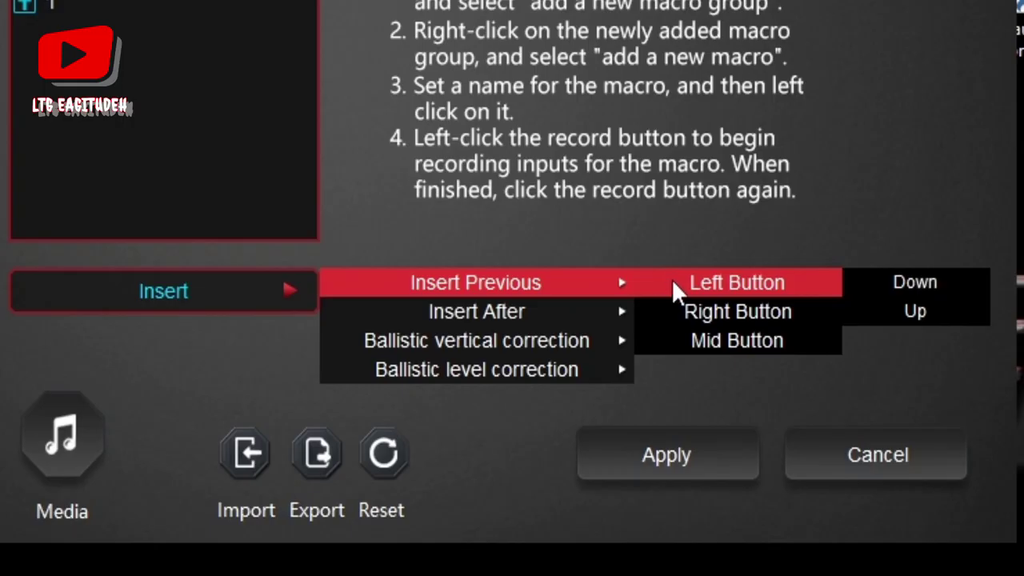
mouse_move(666, 358)
click(886, 309)
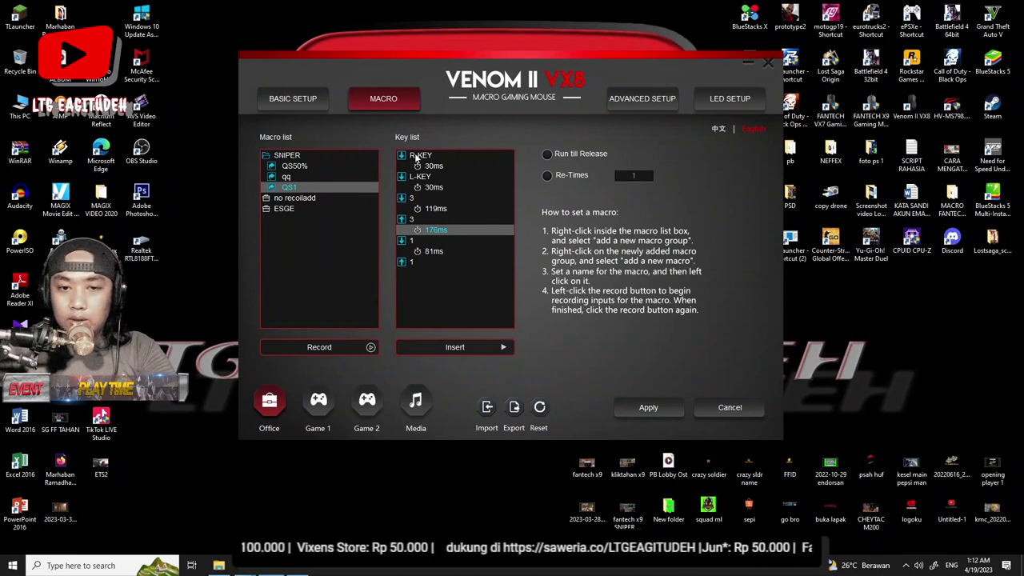
Step: Set the delay after the R-KEY down event to 25 ms
click(415, 157)
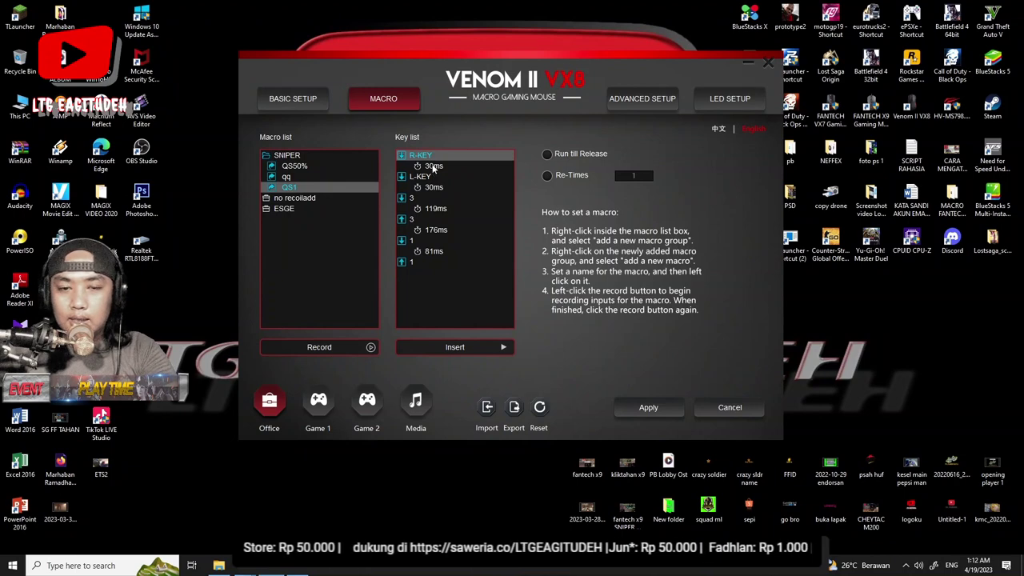
click(433, 166)
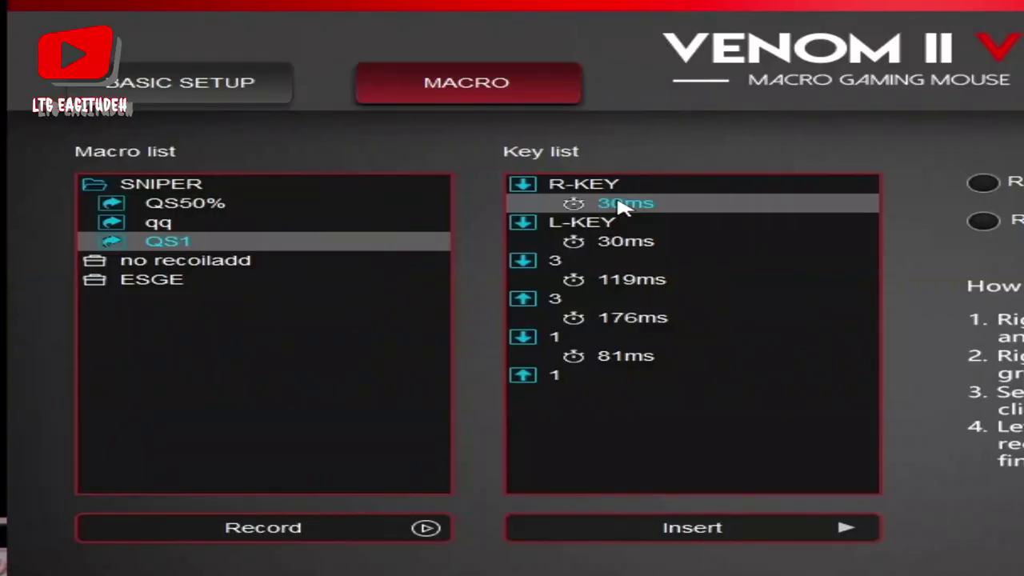
right_click(432, 167)
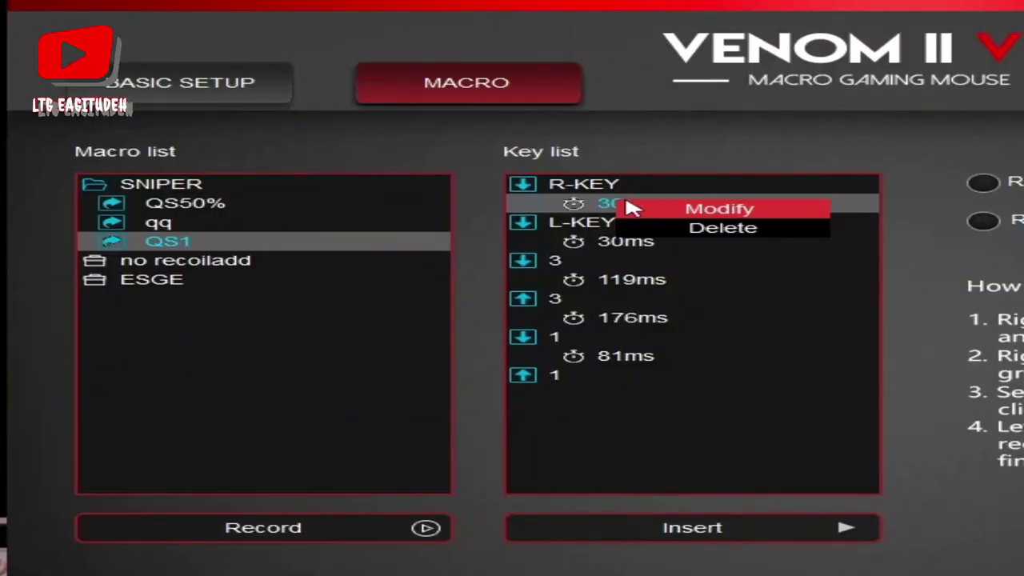
click(718, 209)
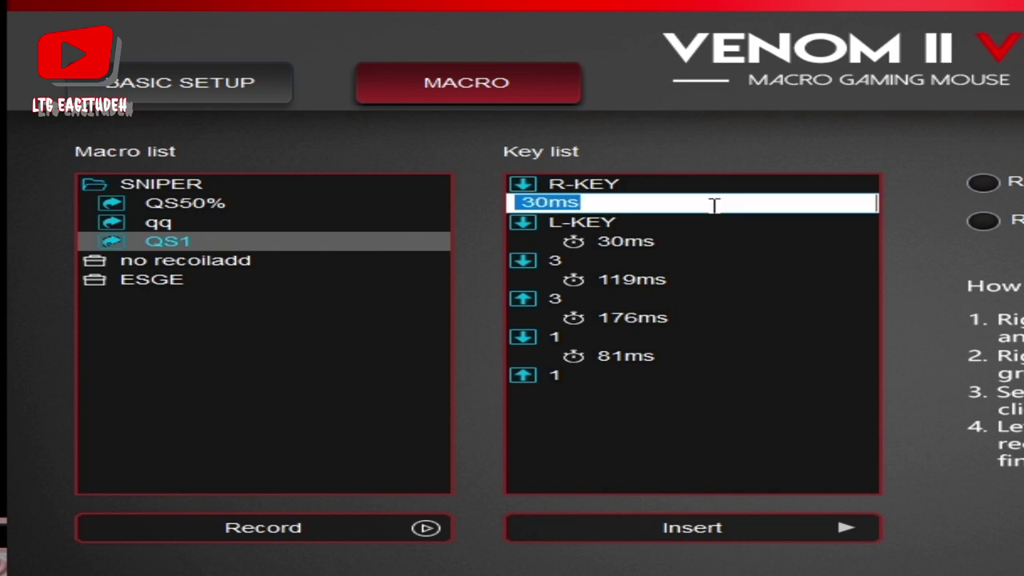
text(25)
key(Return)
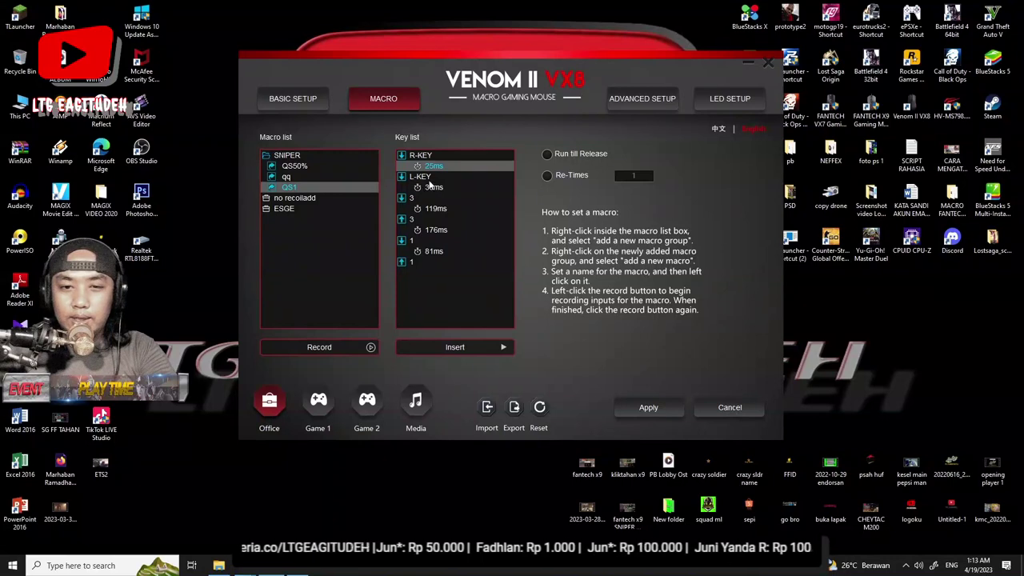
Step: Set the delay between the down and up events of key 3 to 26 ms
click(612, 224)
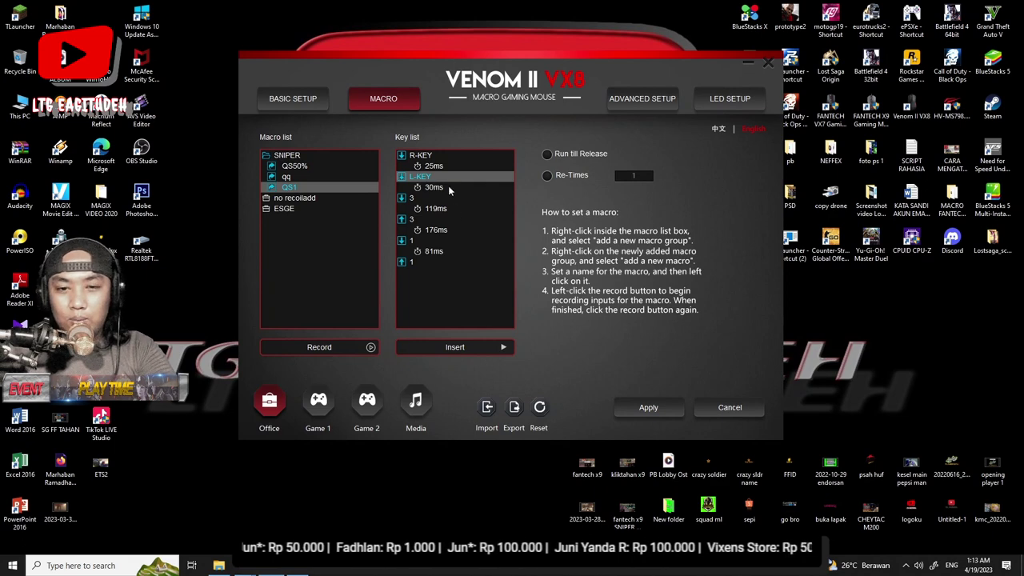
click(433, 208)
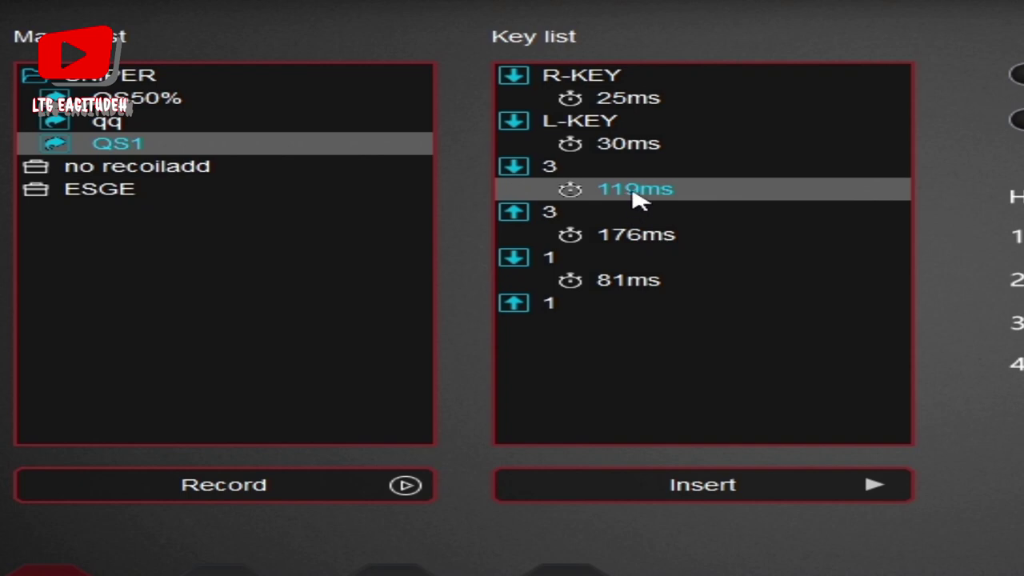
right_click(637, 199)
click(720, 202)
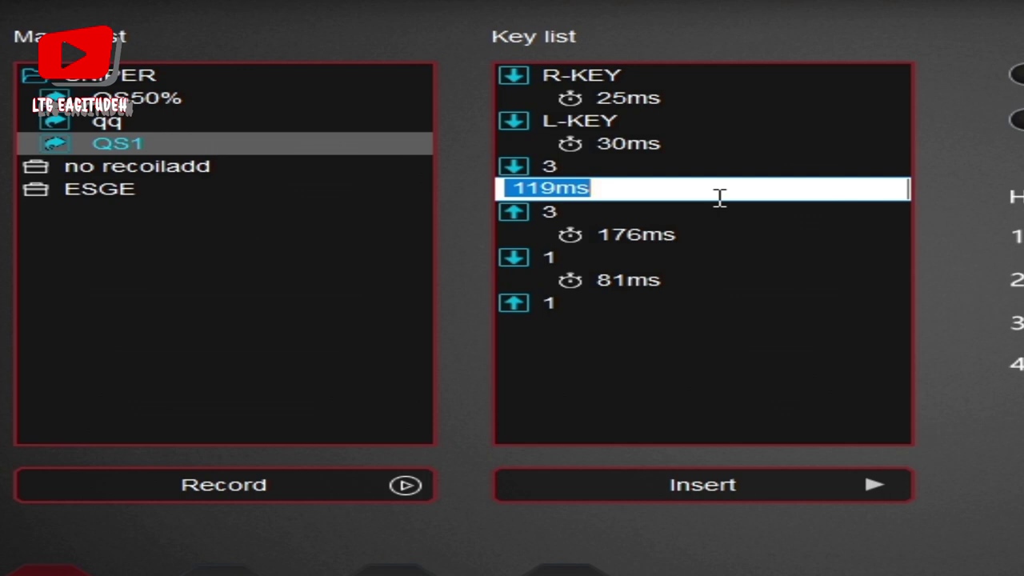
text(26)
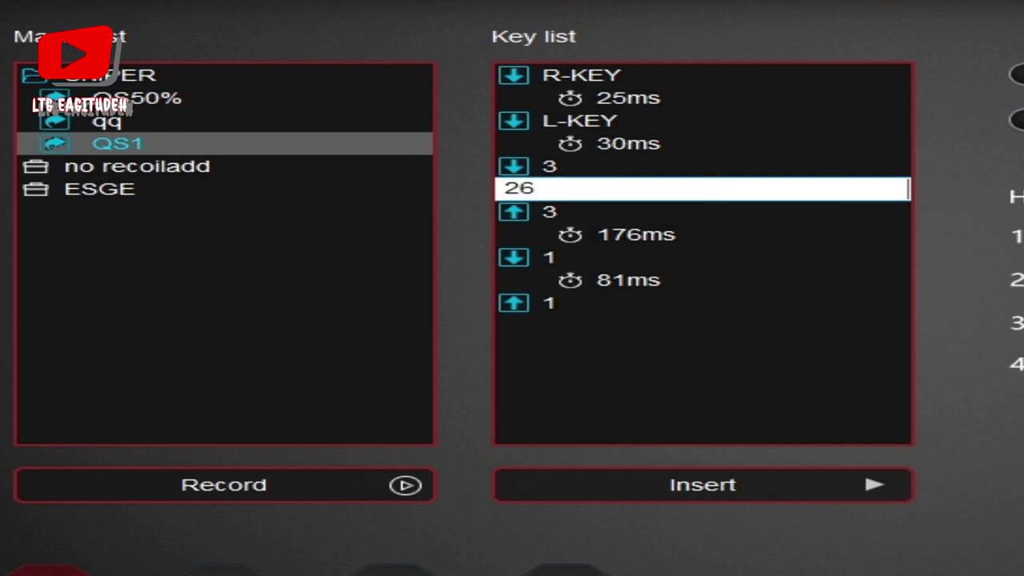
key(Return)
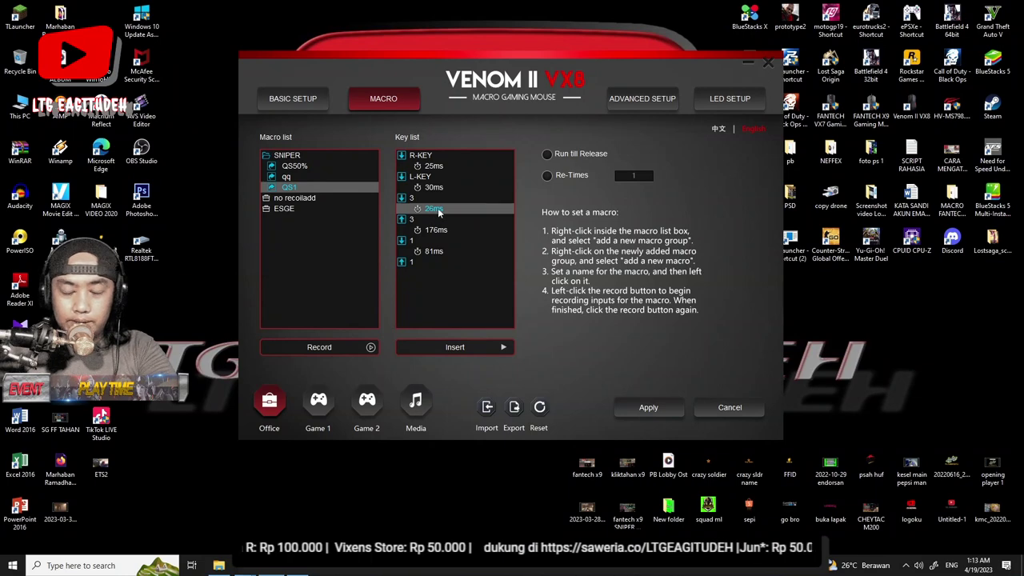
Step: Set the delay between the key 3 up event and the key 1 down event to 27 ms
right_click(432, 231)
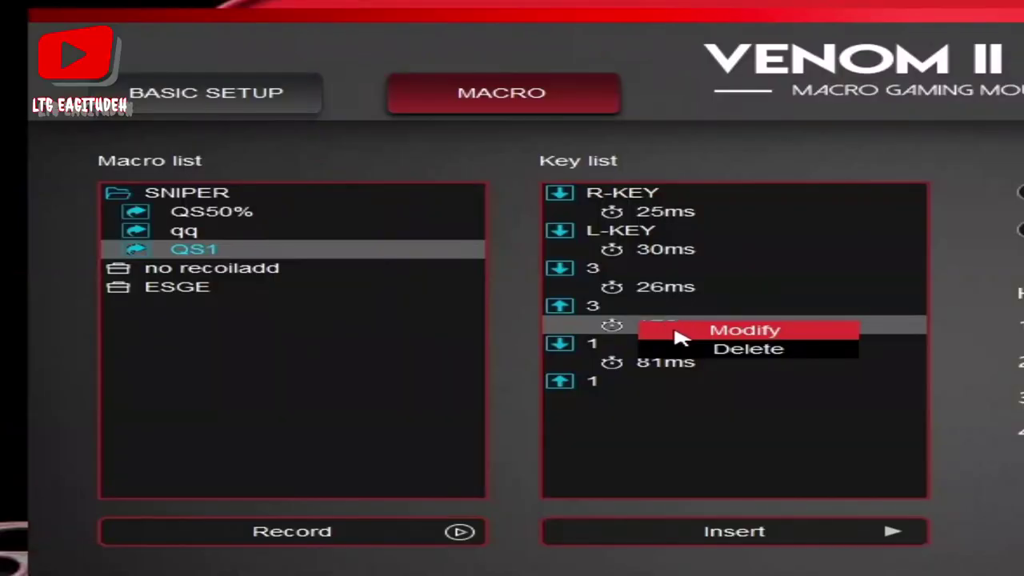
click(696, 329)
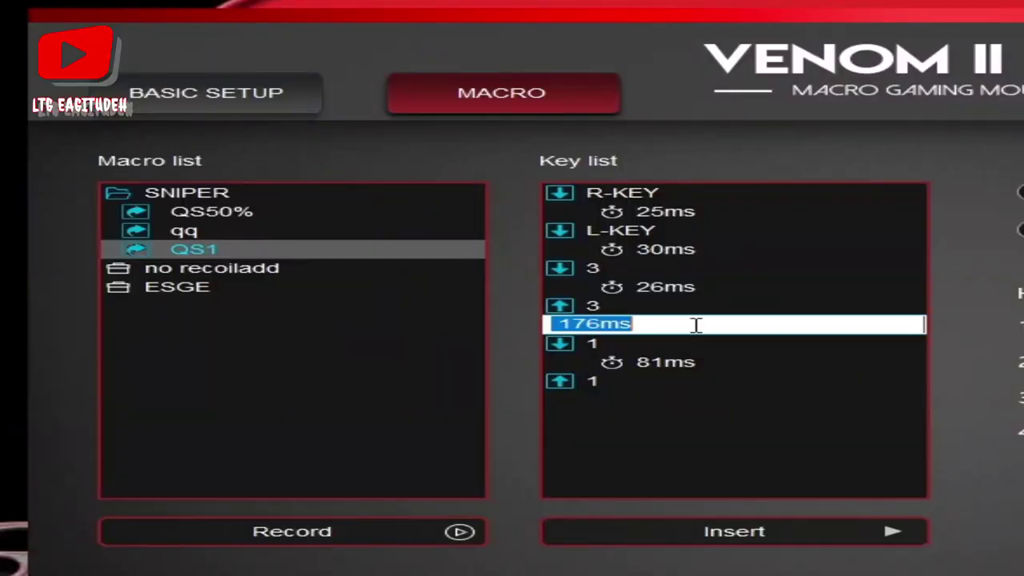
text(27)
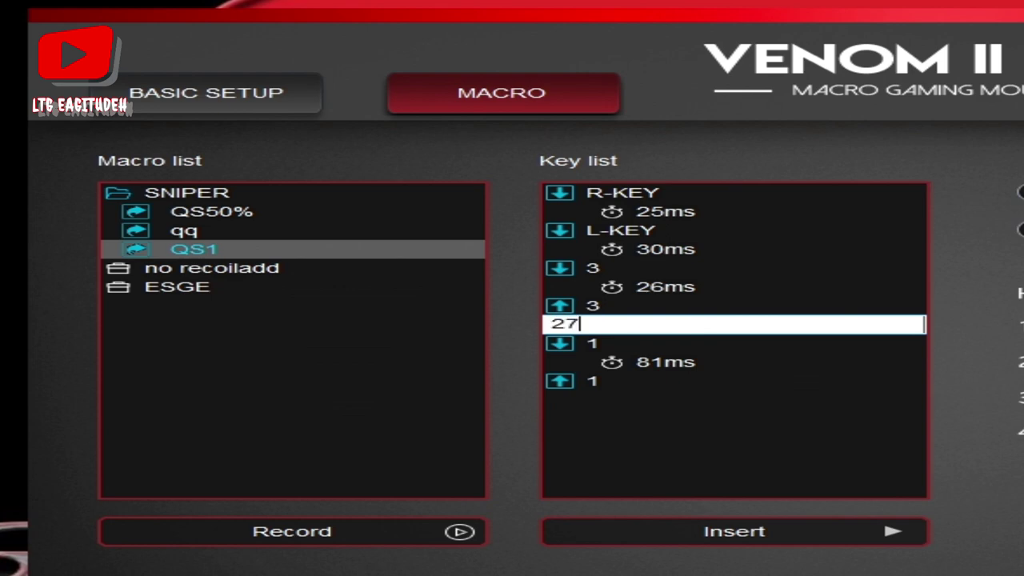
key(Return)
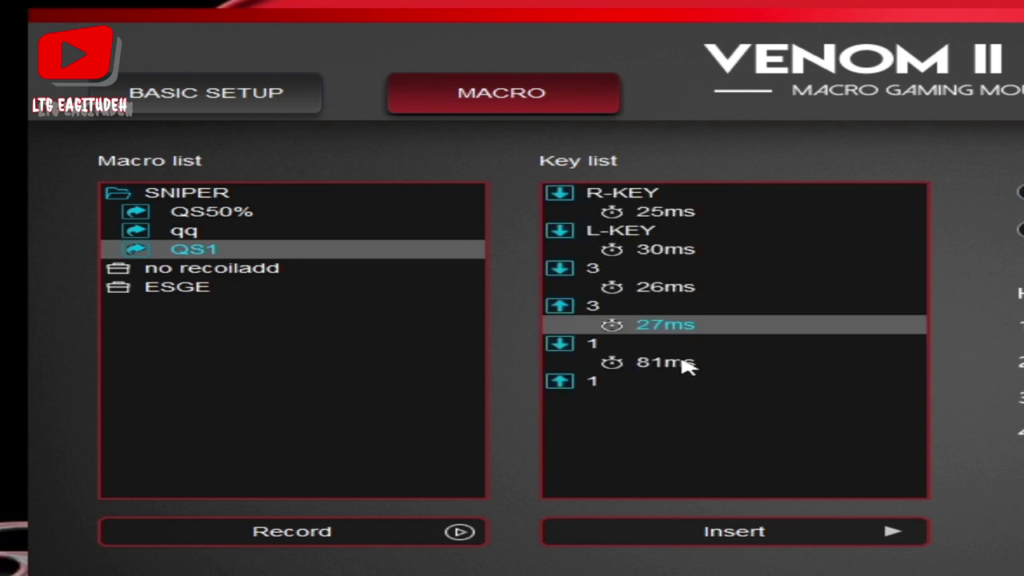
Step: Set the delay between the down and up events of key 1 to 28 ms and apply the macro changes
click(653, 364)
right_click(427, 254)
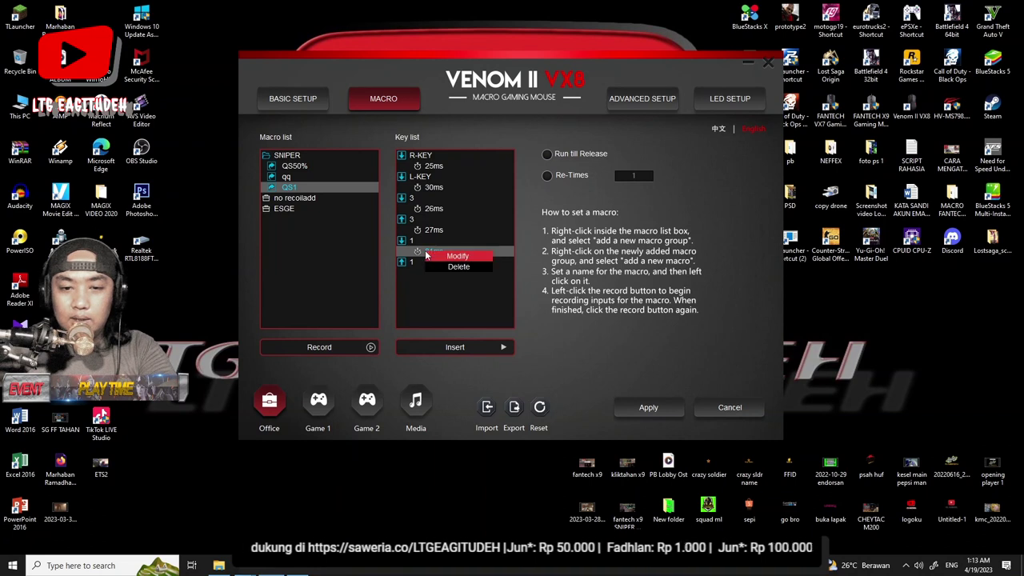
click(443, 254)
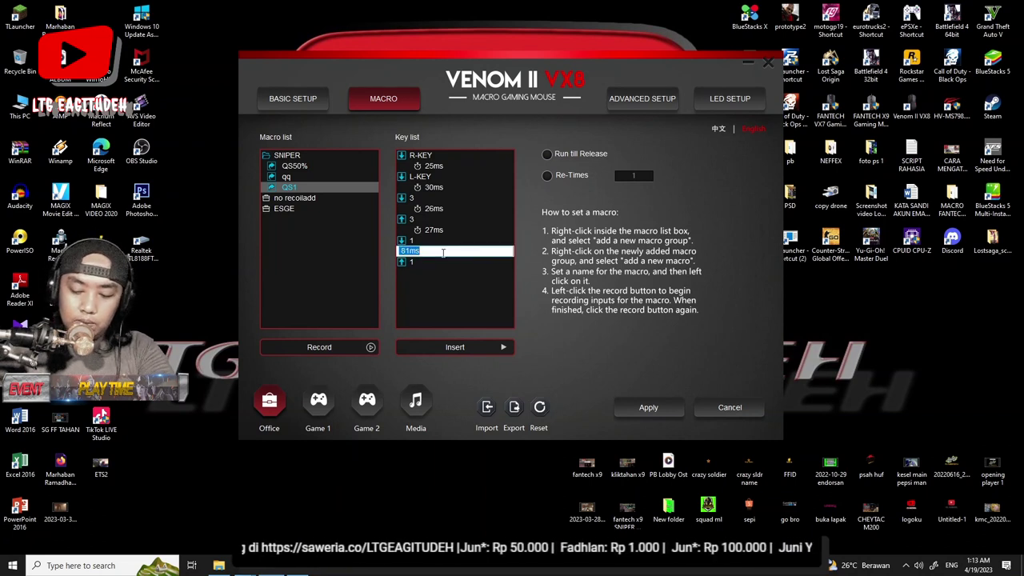
text(28)
key(Return)
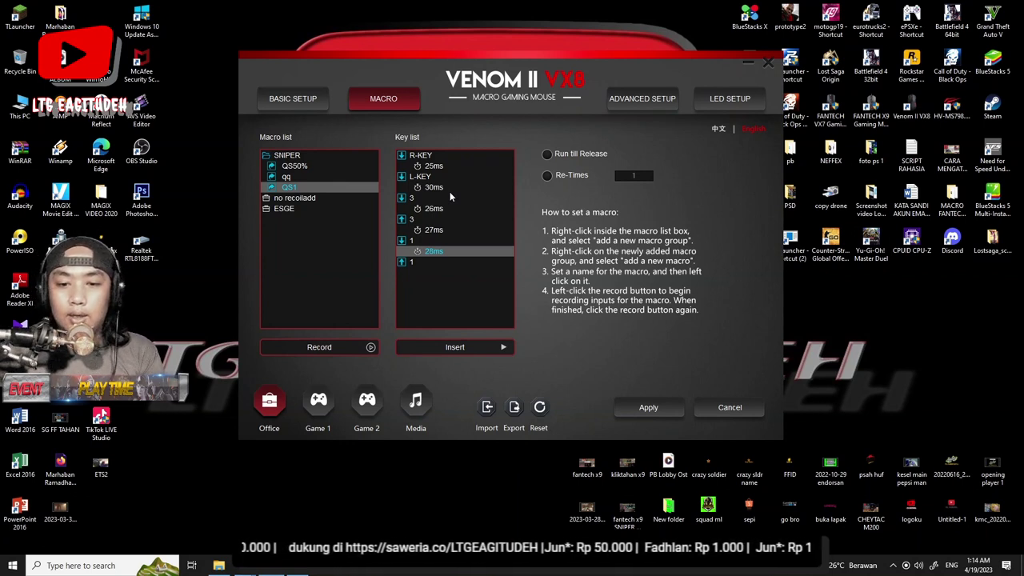
click(659, 410)
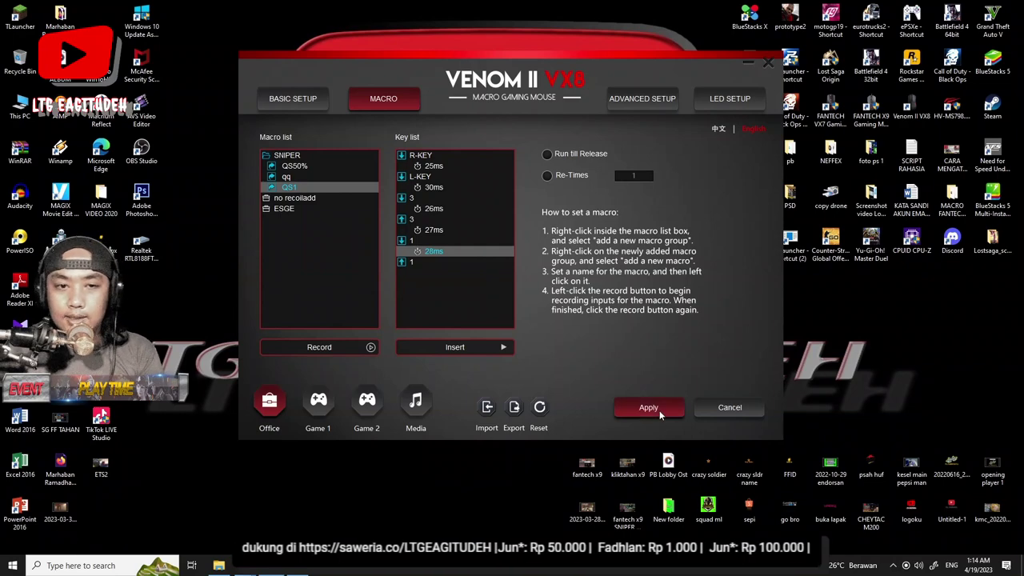
Step: Assign the QS1 macro from the SNIPER group to mouse button 5
click(318, 98)
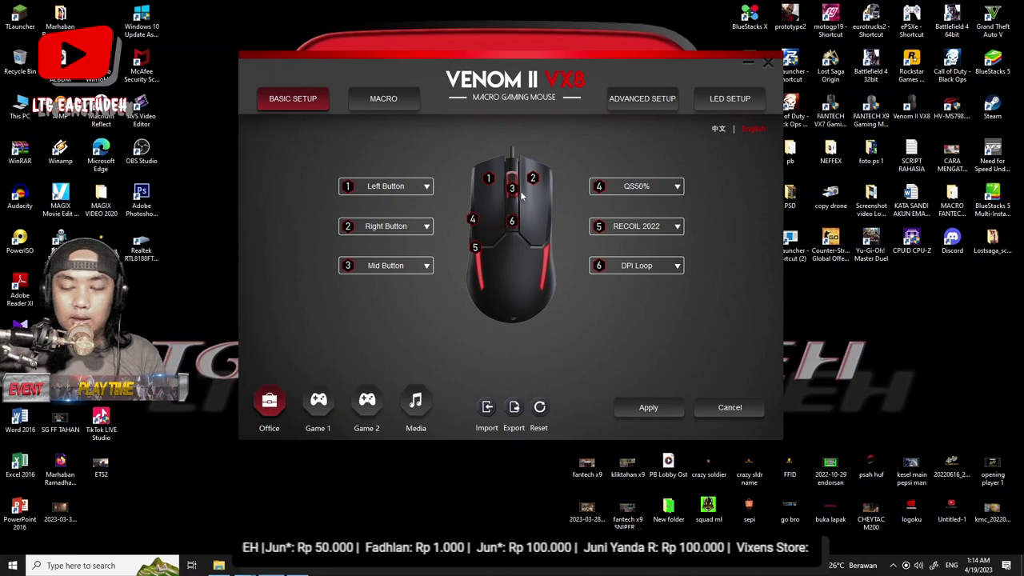
click(427, 192)
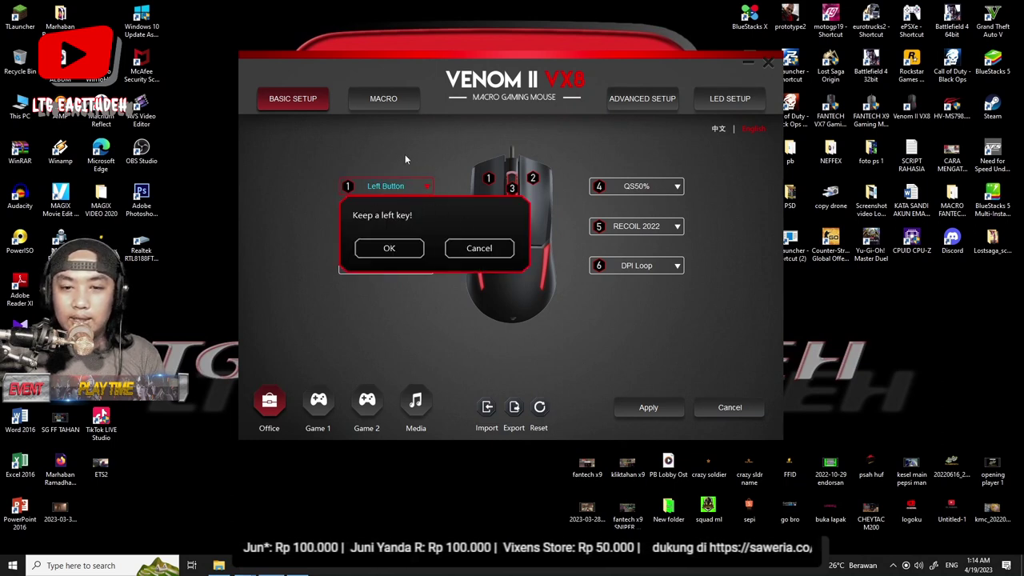
click(478, 250)
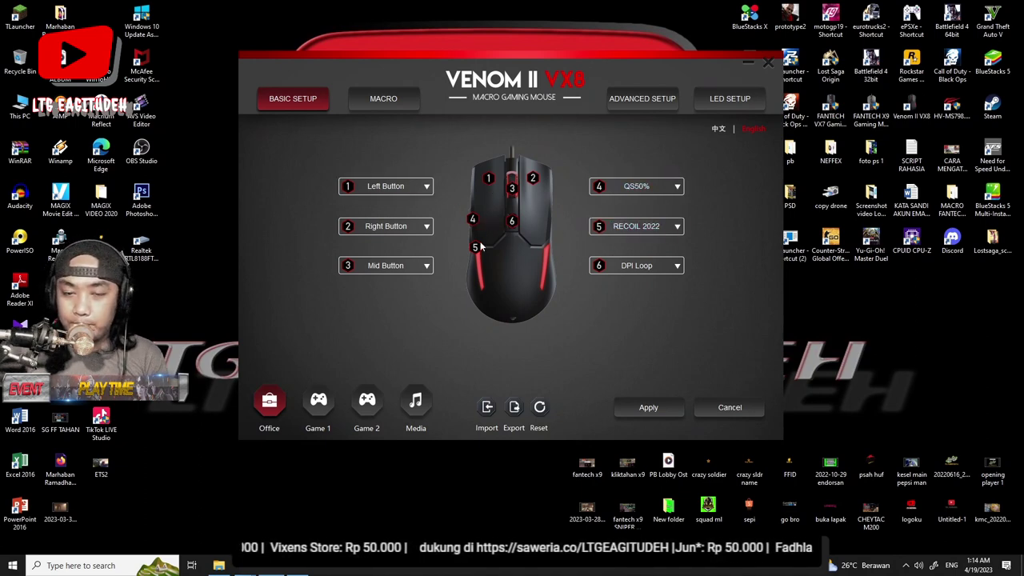
click(678, 228)
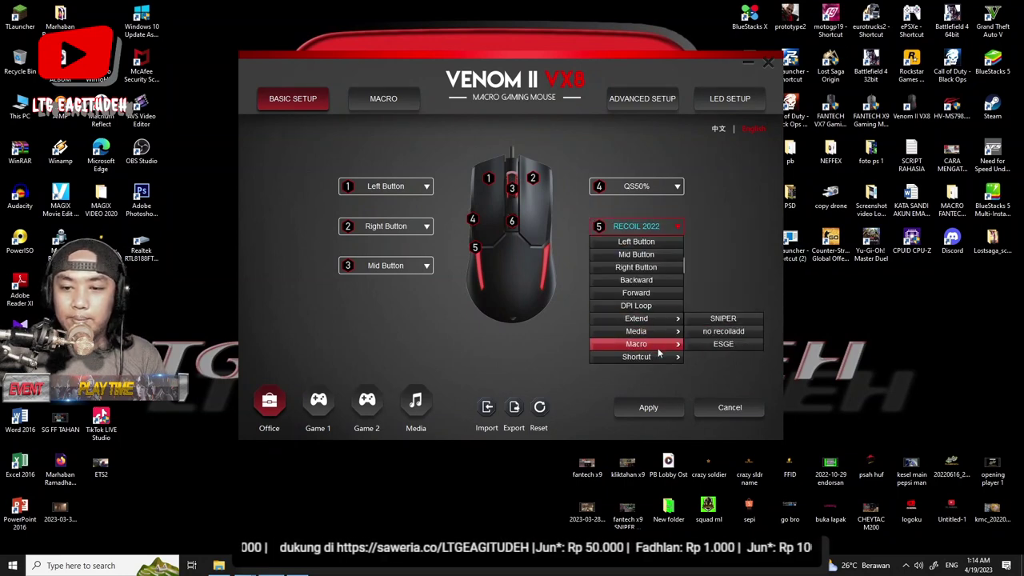
mouse_move(657, 346)
mouse_move(724, 320)
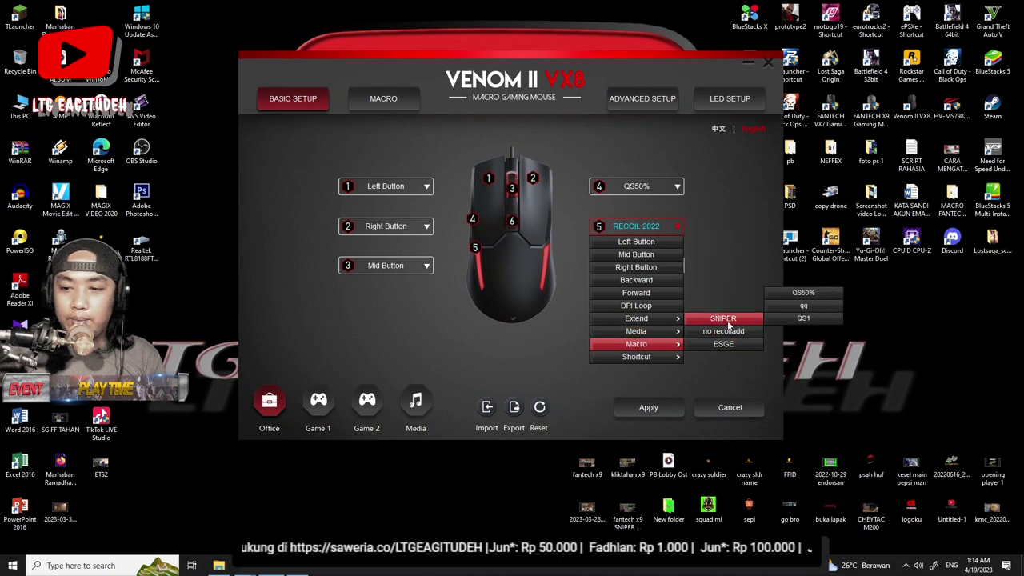
click(806, 319)
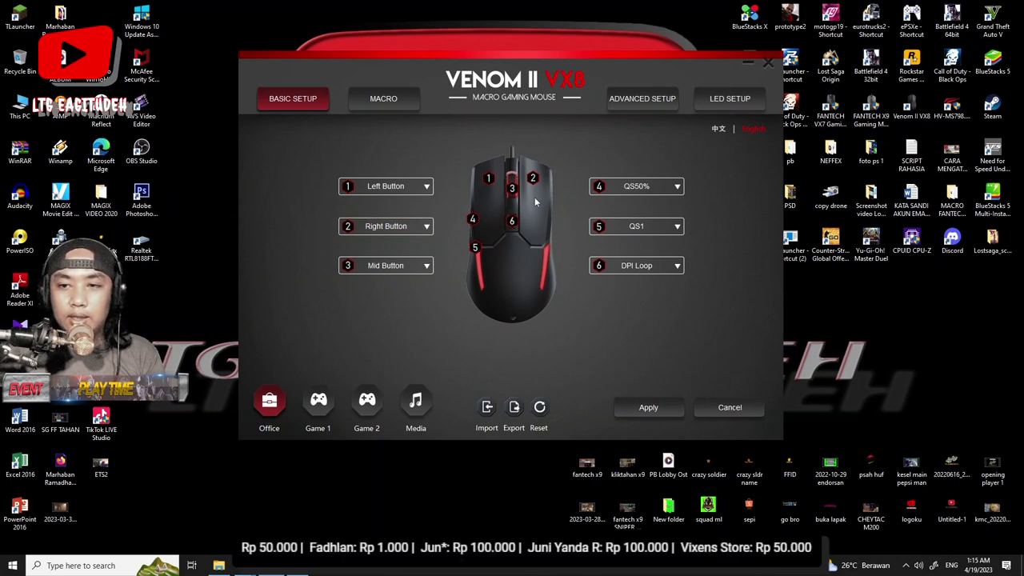
Step: Check the mouse's advanced speed and DPI settings, and return to the button assignments
click(645, 105)
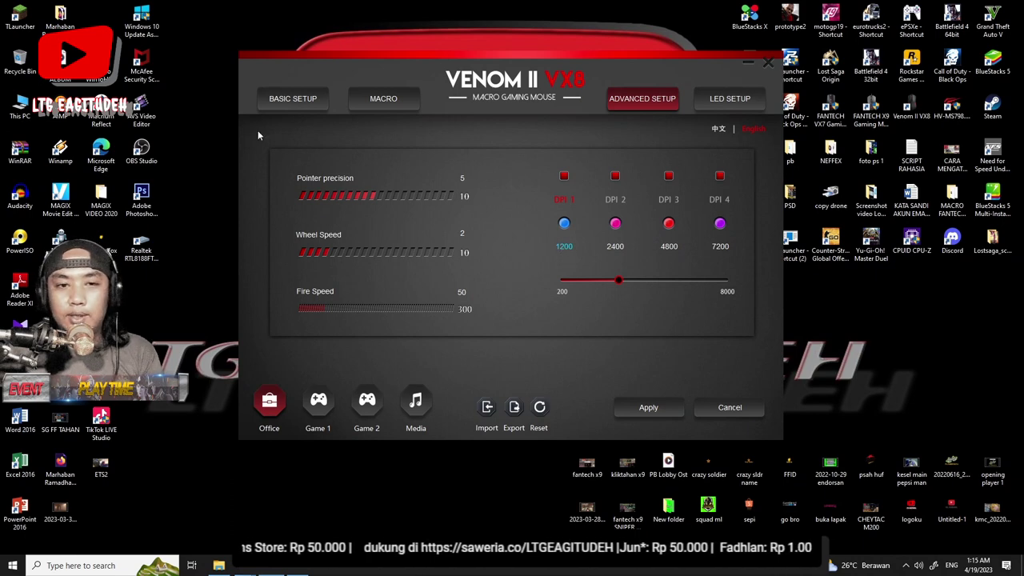
click(270, 102)
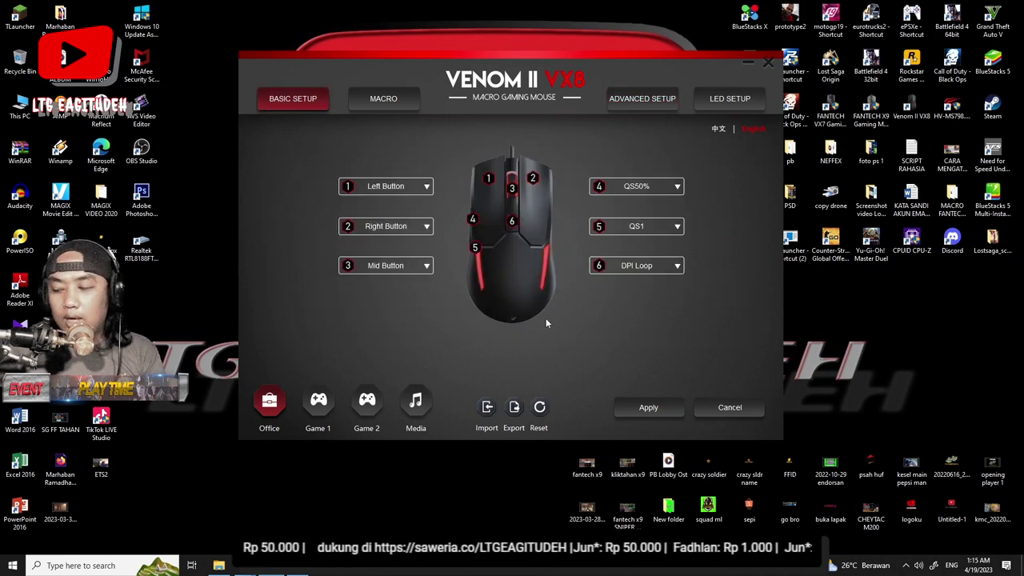